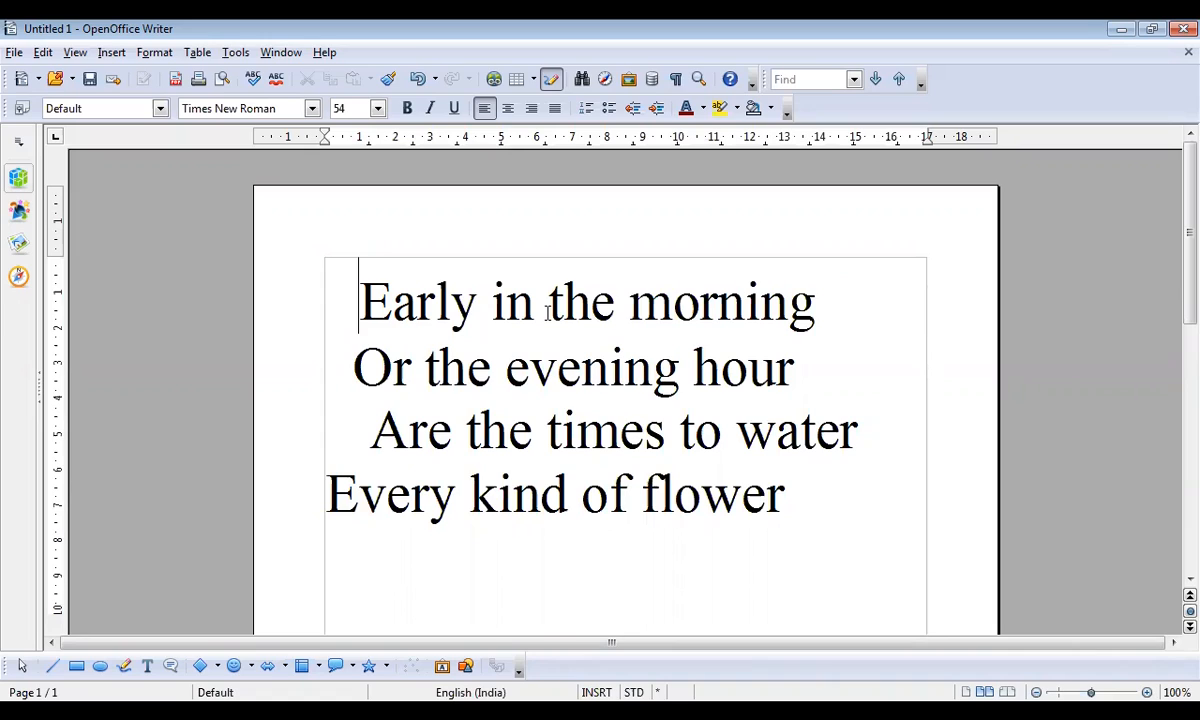
# Step: Move the text cursor to the end of the first line, back through its characters to the start, and forward again
pyautogui.press('End')
pyautogui.press('Left')
pyautogui.press('Left')
pyautogui.press('Left')
pyautogui.press('Left')
pyautogui.press('Left')
pyautogui.press('Left')
pyautogui.press('Left')
pyautogui.press('Left')
pyautogui.press('Left')
pyautogui.press('Left')
pyautogui.press('Left')
pyautogui.press('Left')
pyautogui.press('Left')
pyautogui.press('Left')
pyautogui.press('Left')
pyautogui.press('Left')
pyautogui.press('Left')
pyautogui.press('Left')
pyautogui.press('Left')
pyautogui.press('Left')
pyautogui.press('Right')
pyautogui.press('Right')
pyautogui.press('Right')
pyautogui.press('Right')
pyautogui.press('Right')
pyautogui.press('Right')
pyautogui.press('Right')
pyautogui.press('Right')
pyautogui.press('Right')
pyautogui.press('Right')
pyautogui.press('Right')
pyautogui.press('Right')
pyautogui.press('Right')
pyautogui.press('Right')
pyautogui.press('Right')
pyautogui.press('Right')
pyautogui.press('Right')
pyautogui.press('Right')
pyautogui.press('Right')
pyautogui.press('Right')
# Step: Move the text cursor down and up between the poem's lines, and to the start and end of the first line
pyautogui.press('Down')
pyautogui.press('Down')
pyautogui.press('Up')
pyautogui.press('Up')
pyautogui.press('Up')
pyautogui.press('Home')
pyautogui.press('End')
# Step: Select the line "Early in the morning", and replace that selection with the line "Or the evening hour"
pyautogui.click(323, 296)
pyautogui.moveTo(357, 300); pyautogui.dragTo(768, 285)
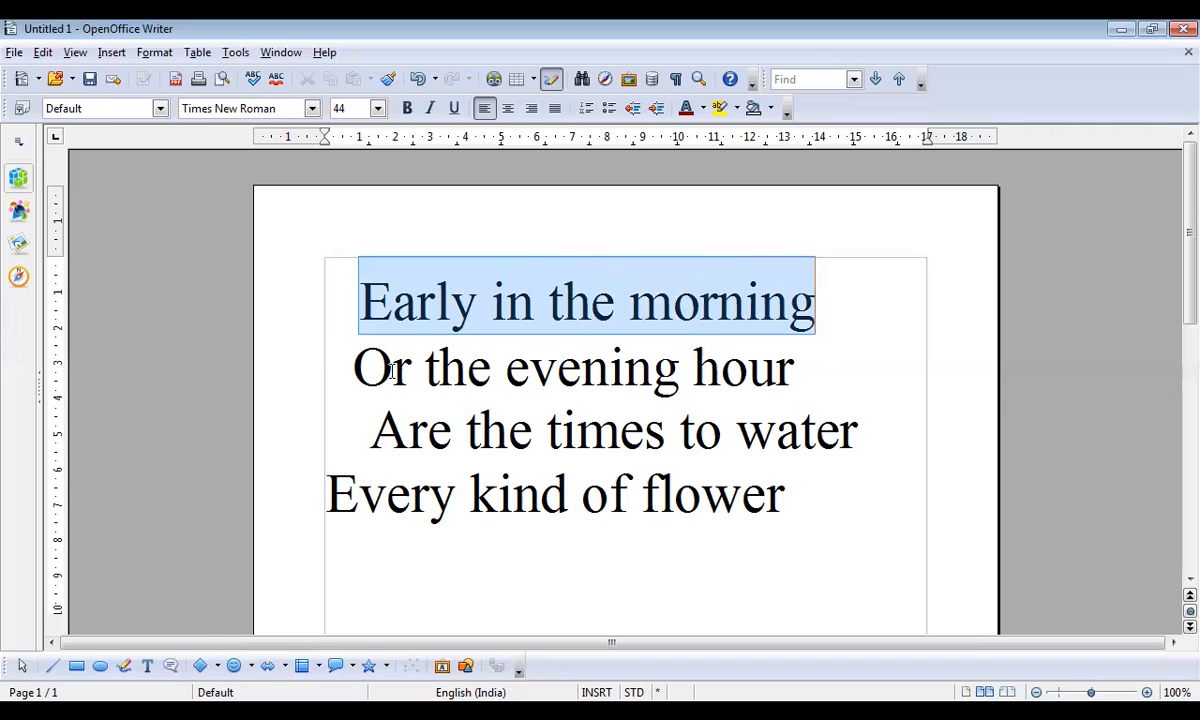
pyautogui.click(352, 368)
pyautogui.moveTo(352, 368); pyautogui.dragTo(797, 378)
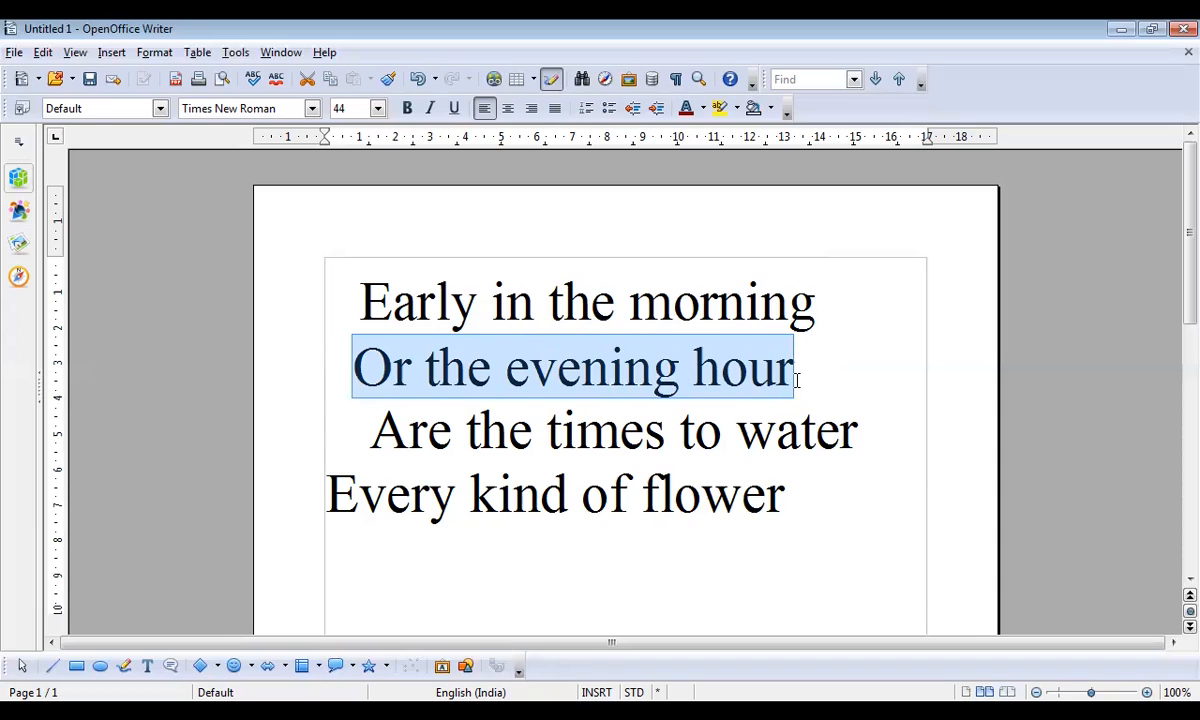
# Step: Reselect the first line, extend the selection to the whole poem, and clear the selection at the first line's end
pyautogui.click(357, 300)
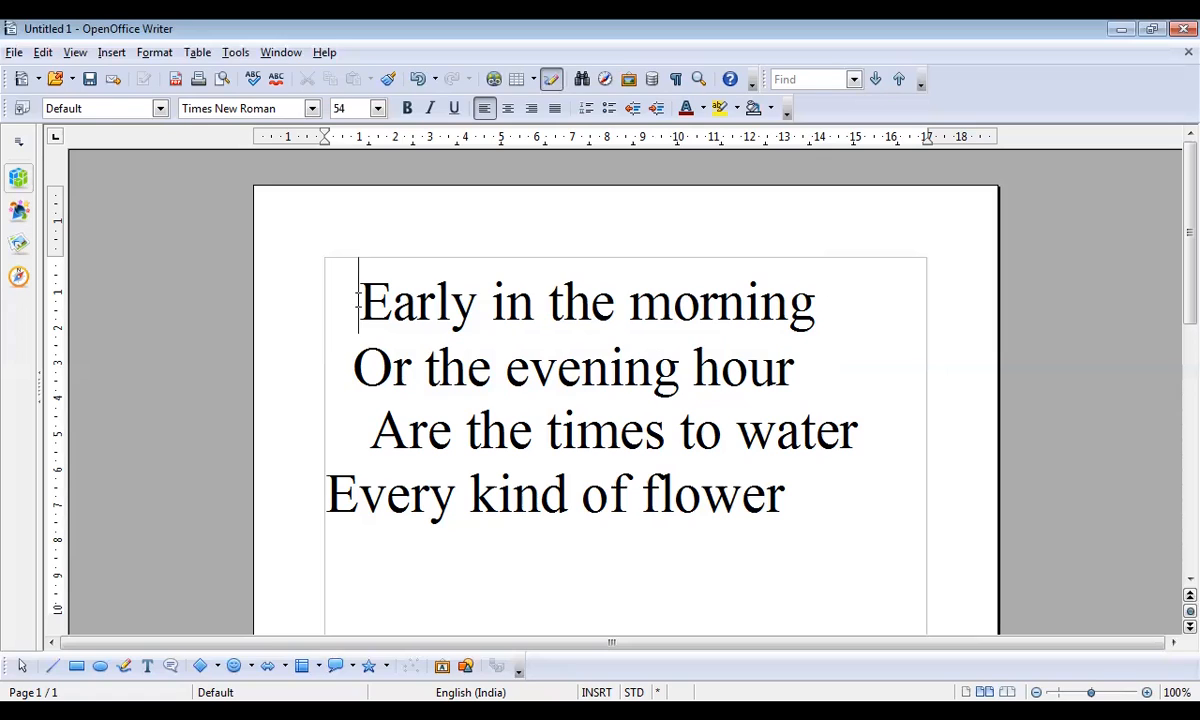
pyautogui.moveTo(361, 298); pyautogui.dragTo(816, 310)
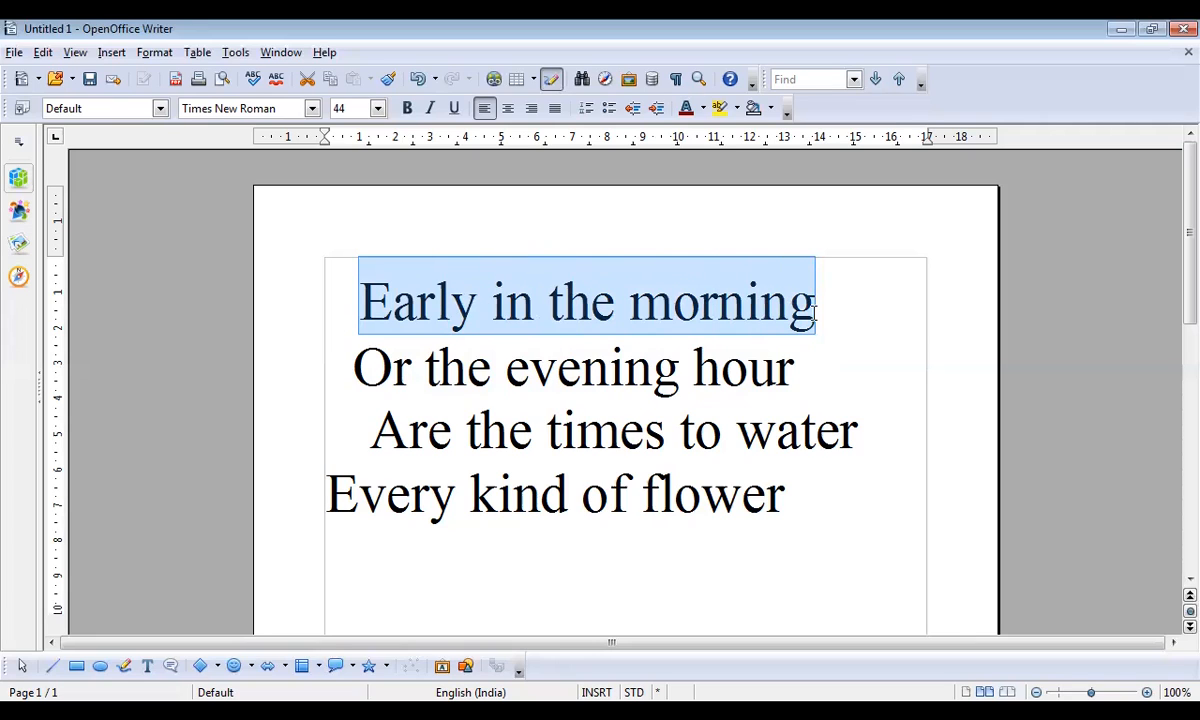
pyautogui.click(366, 293)
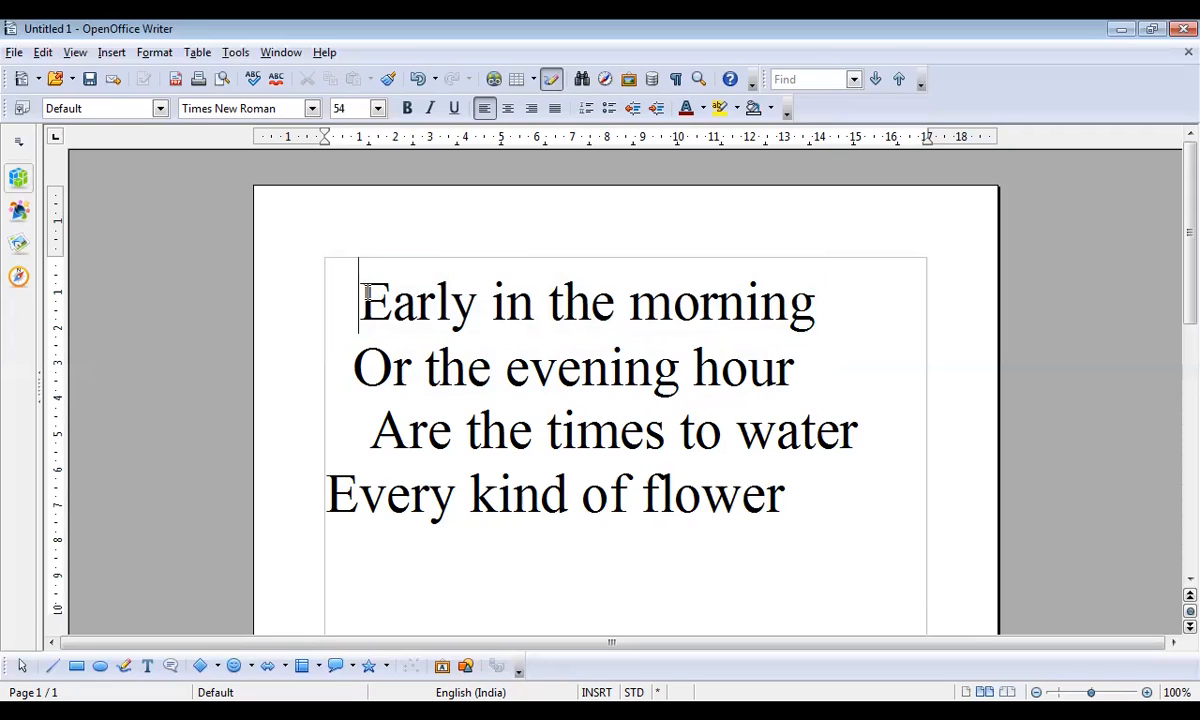
pyautogui.moveTo(366, 293); pyautogui.dragTo(818, 323)
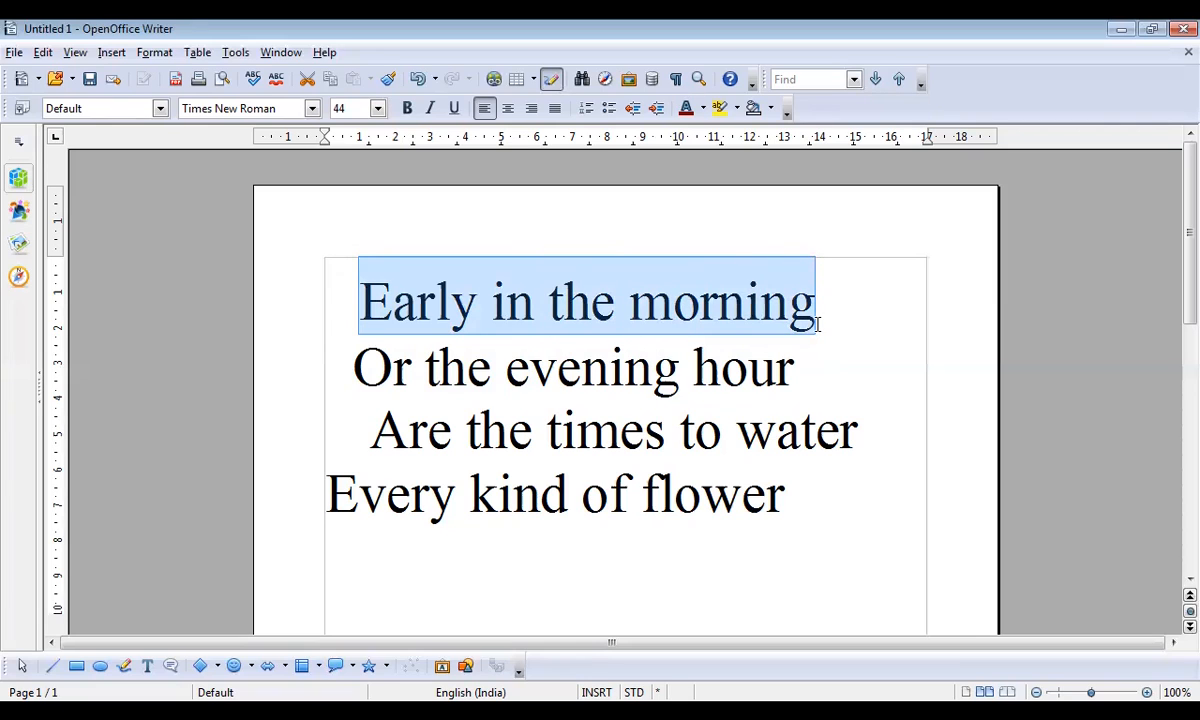
pyautogui.click(876, 330)
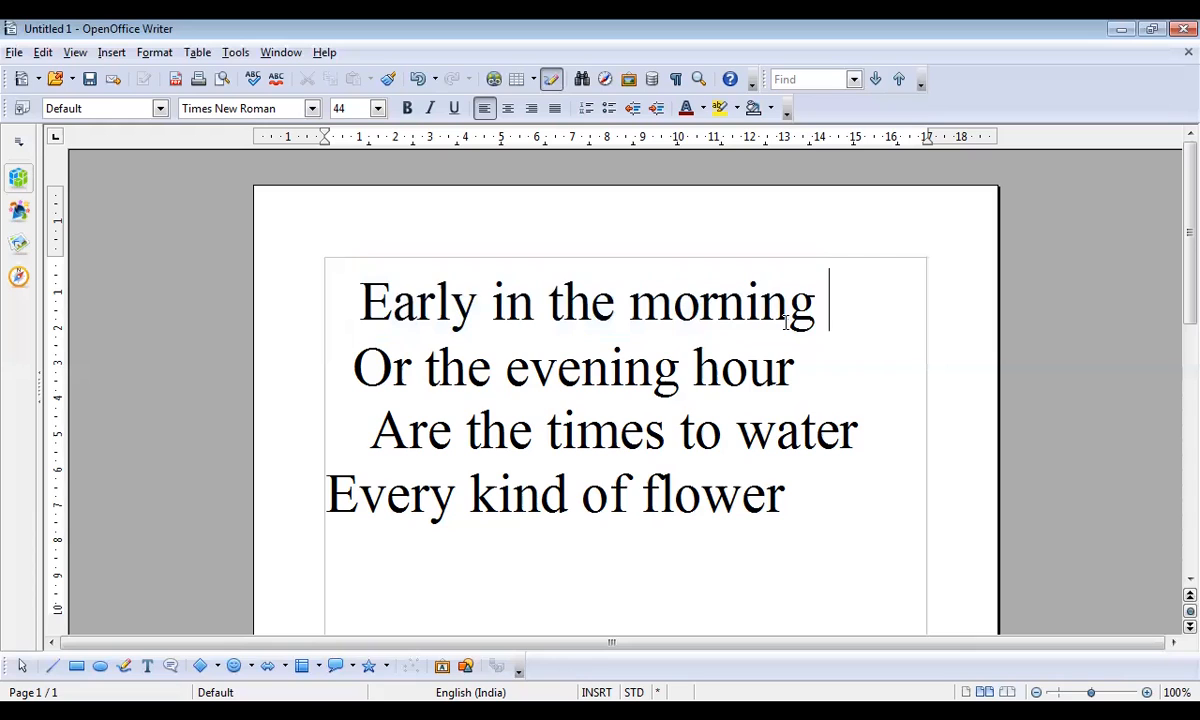
pyautogui.hotkey('ctrl', 'a')
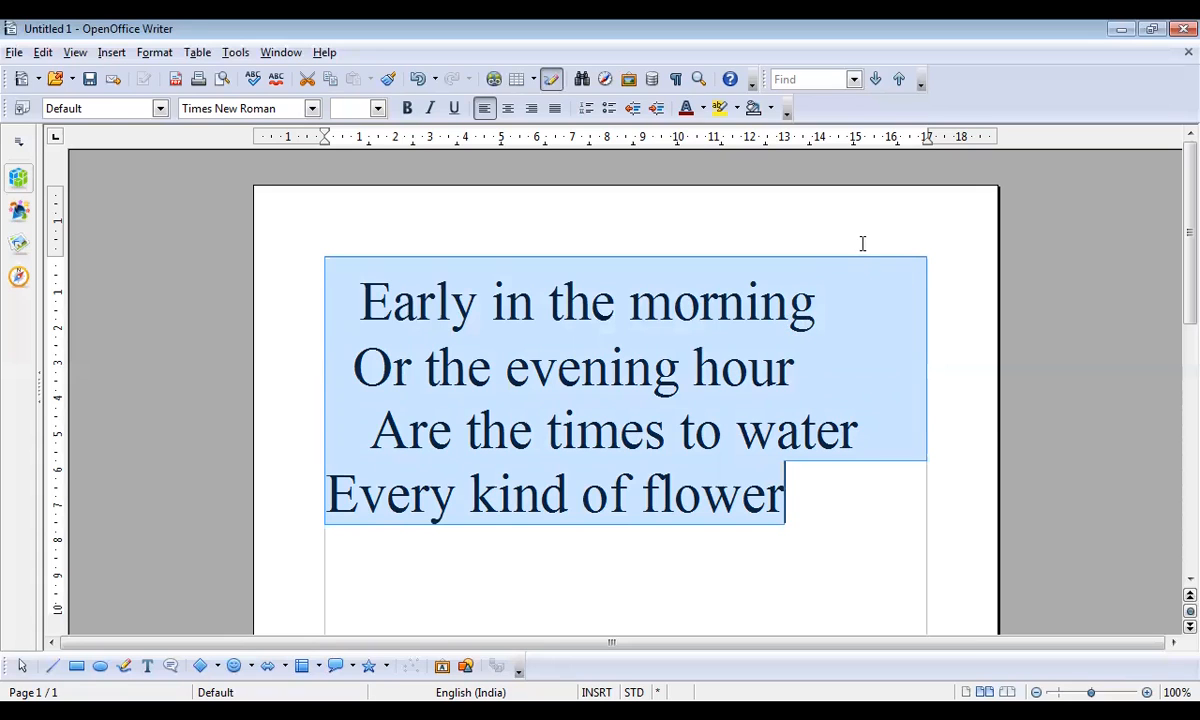
pyautogui.click(858, 282)
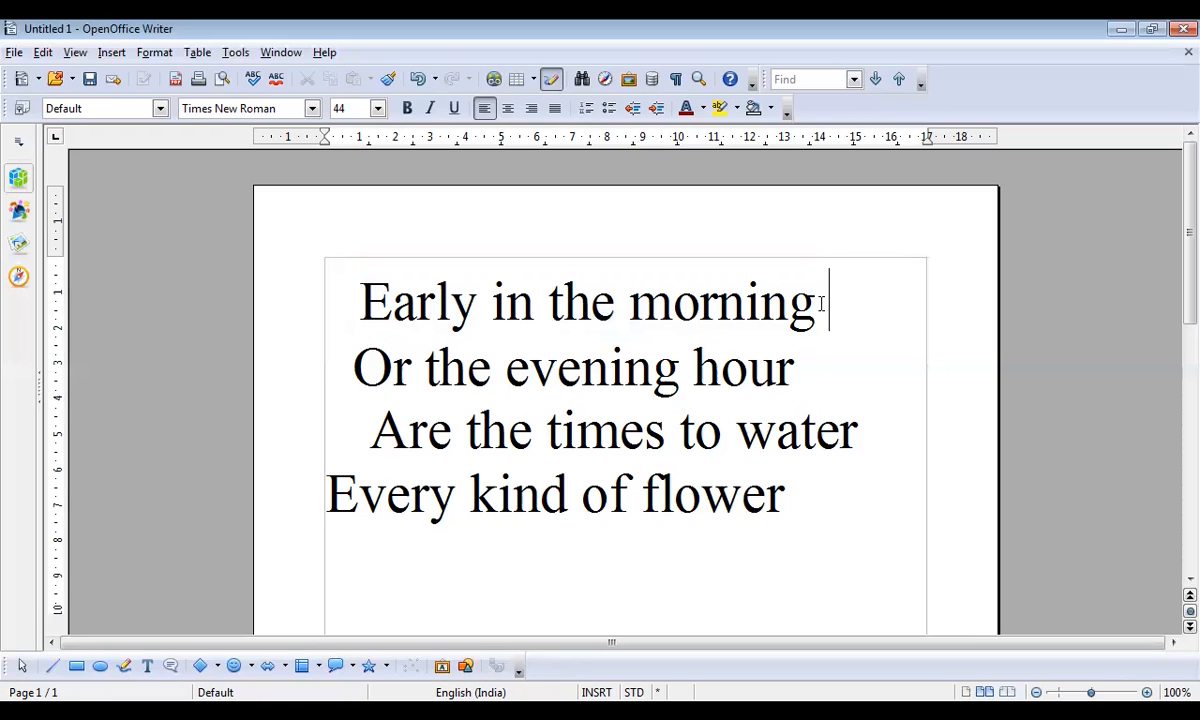
# Step: Delete the letters "Ear" from the start of the first line
pyautogui.click(341, 290)
pyautogui.press('Delete')
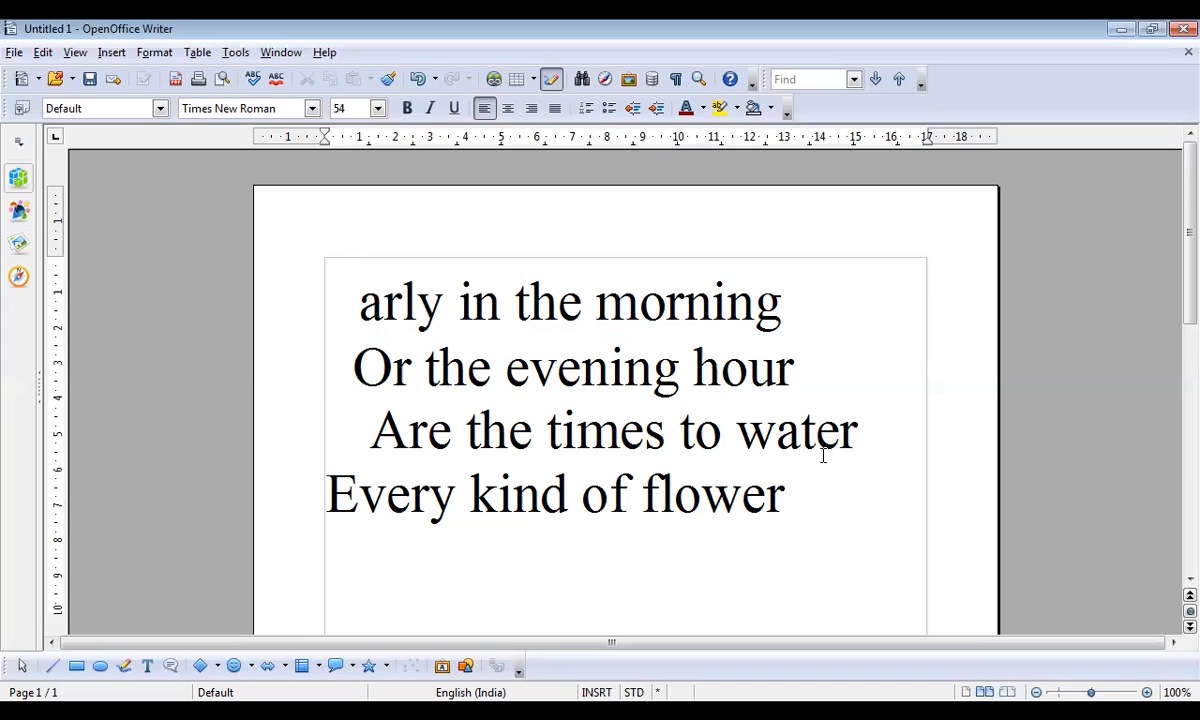
pyautogui.press('Delete')
pyautogui.press('Delete')
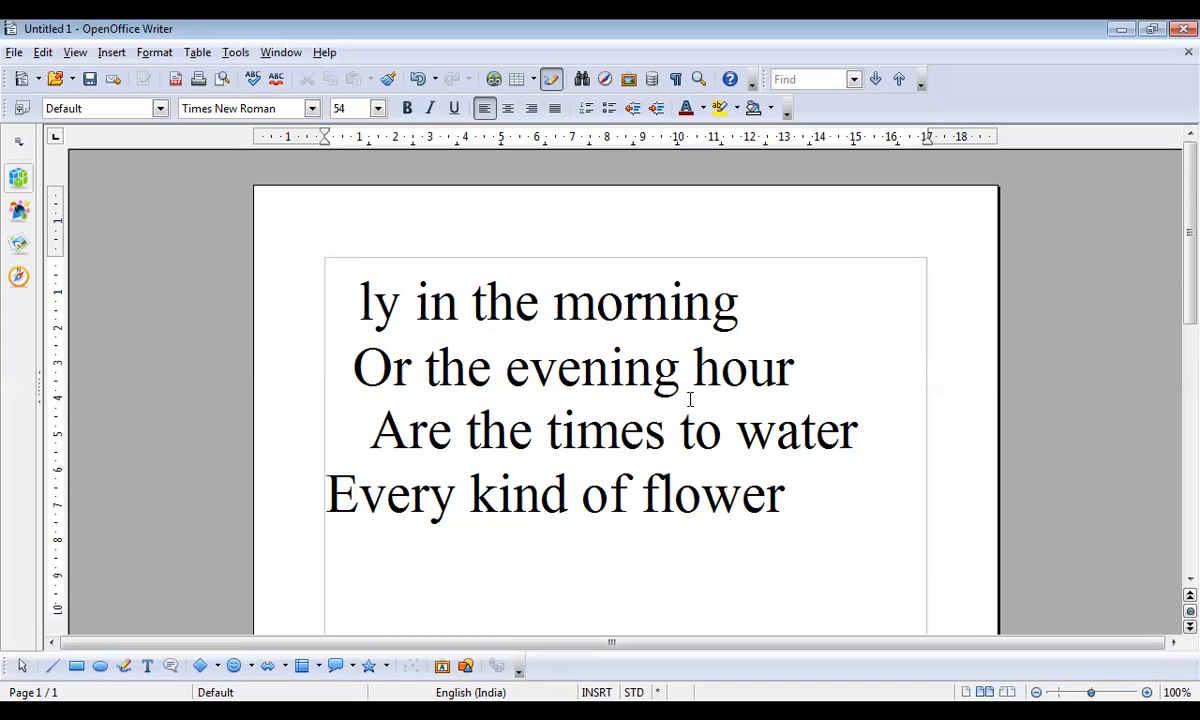
# Step: Erase the word "morning" backwards from the end of the first line
pyautogui.click(744, 302)
pyautogui.press('BackSpace')
pyautogui.press('BackSpace')
pyautogui.press('BackSpace')
pyautogui.press('BackSpace')
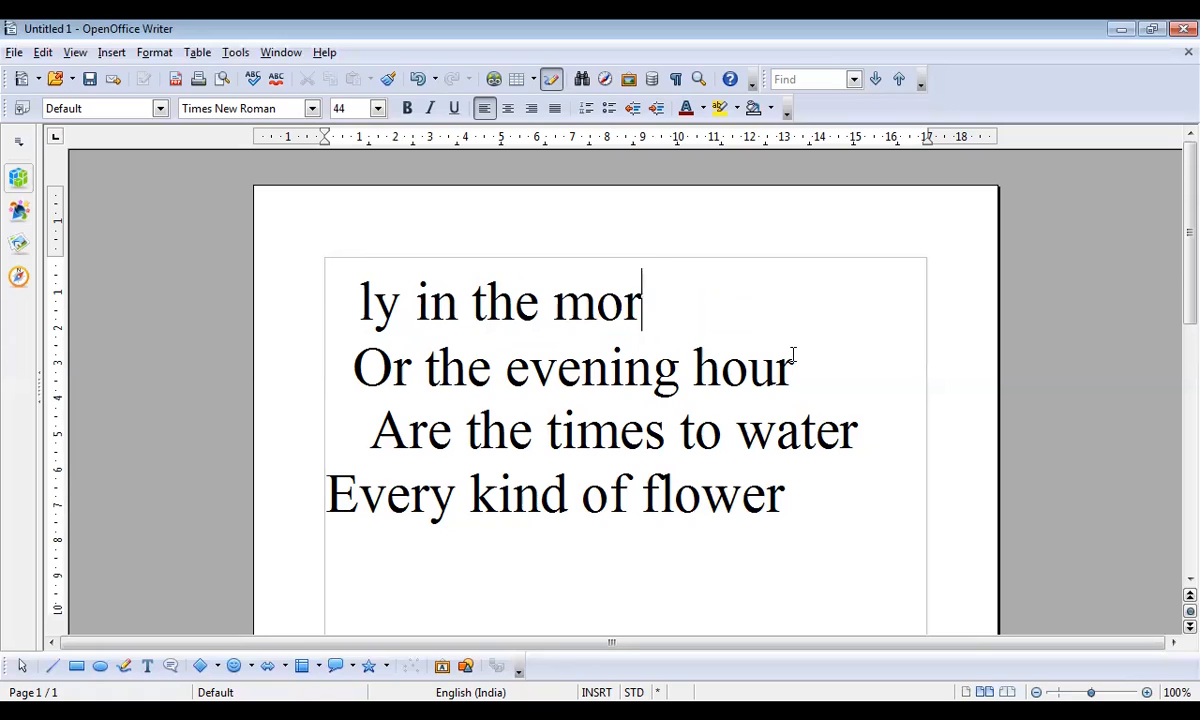
pyautogui.press('BackSpace')
pyautogui.press('BackSpace')
pyautogui.press('BackSpace')
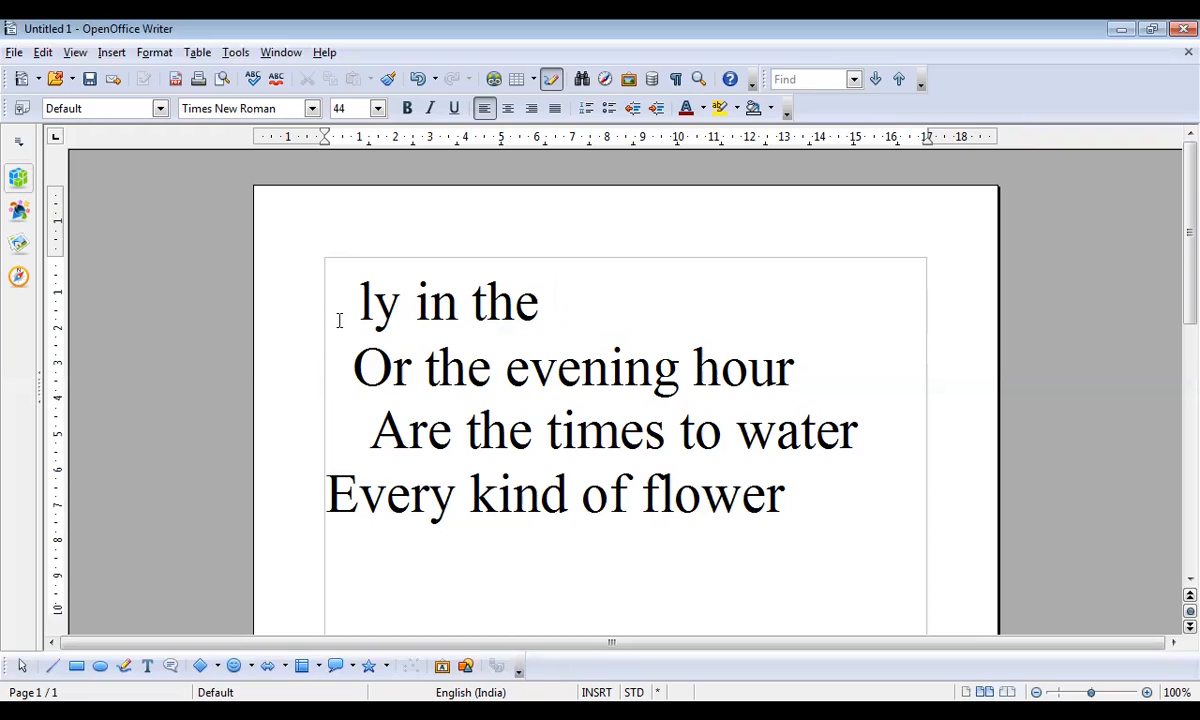
# Step: Select the word "the" in the first line and delete it
pyautogui.click(456, 320)
pyautogui.moveTo(471, 292); pyautogui.dragTo(545, 297)
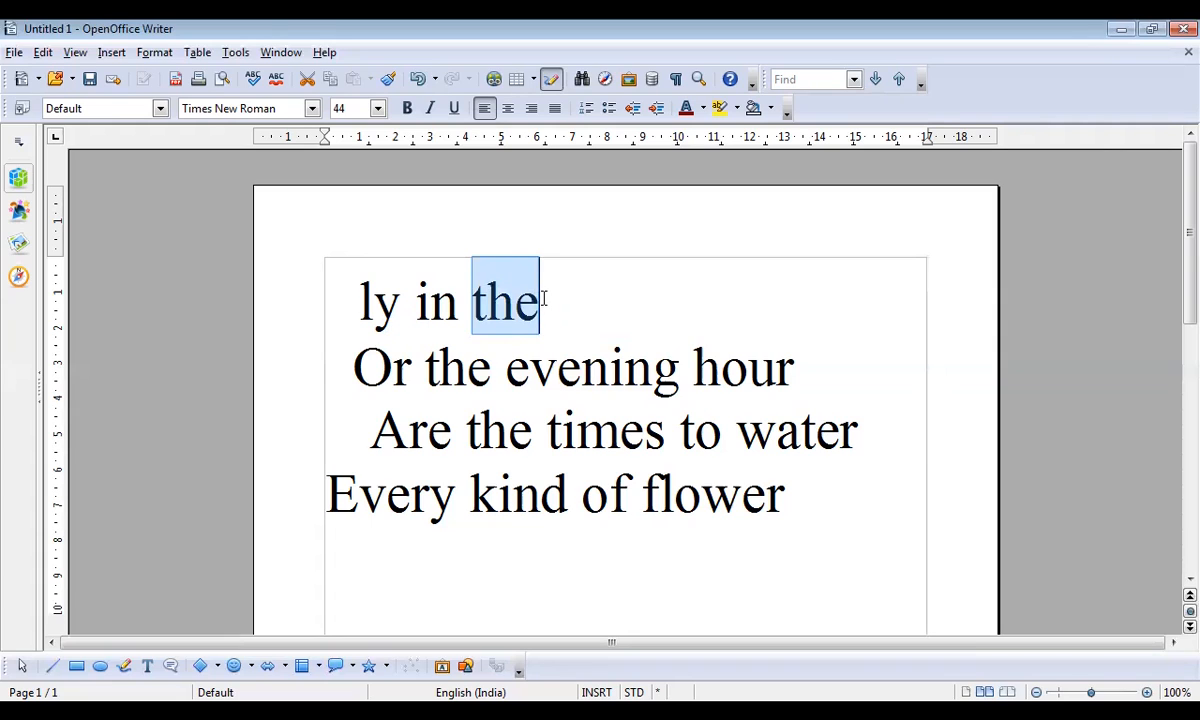
pyautogui.press('Delete')
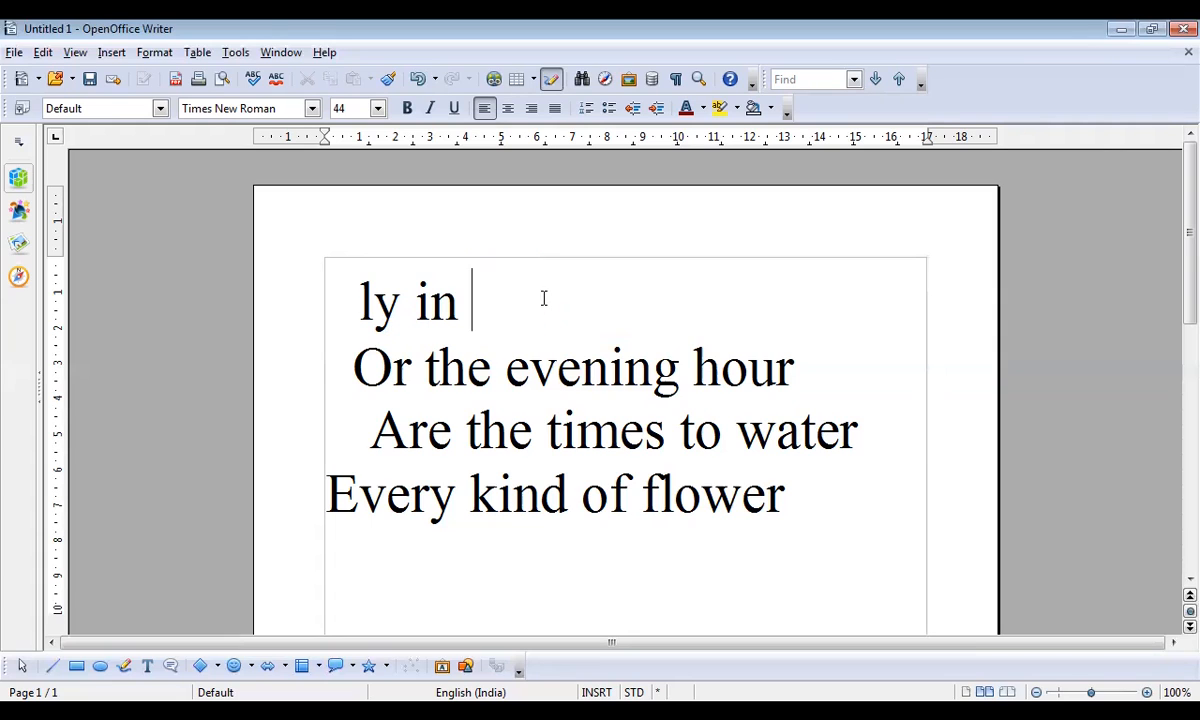
# Step: Undo the deletion of "the", redo and undo it repeatedly, and finish with an undo
pyautogui.click(418, 80)
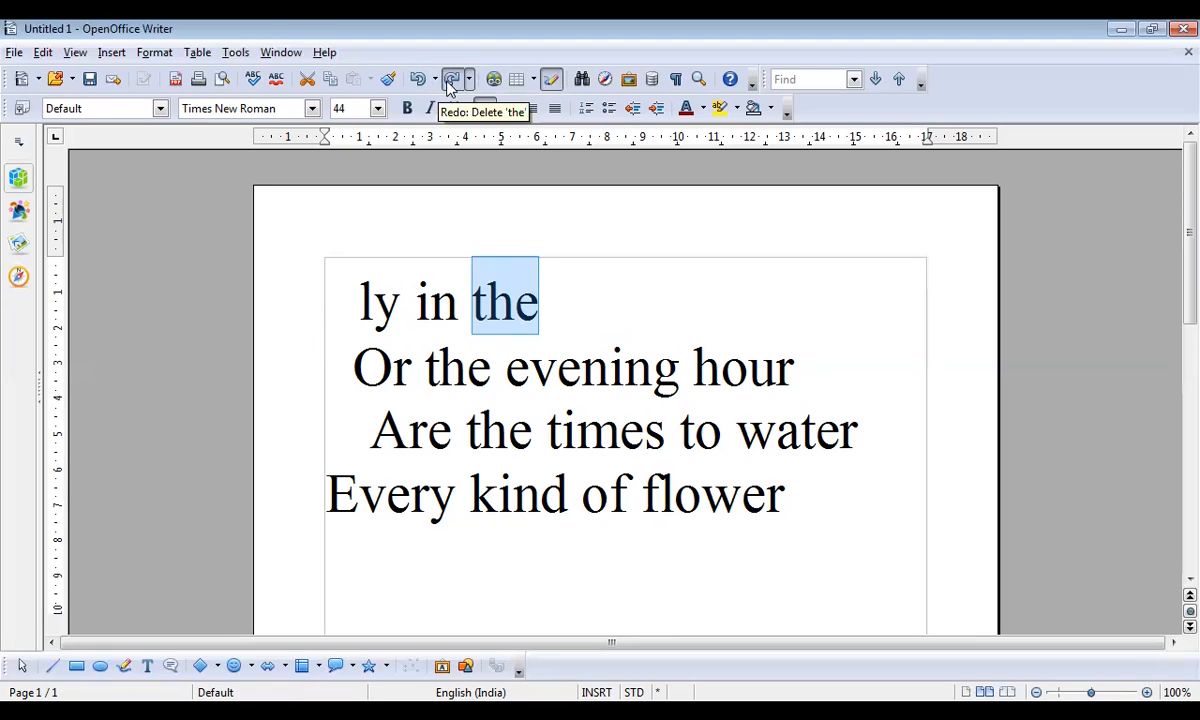
pyautogui.click(452, 80)
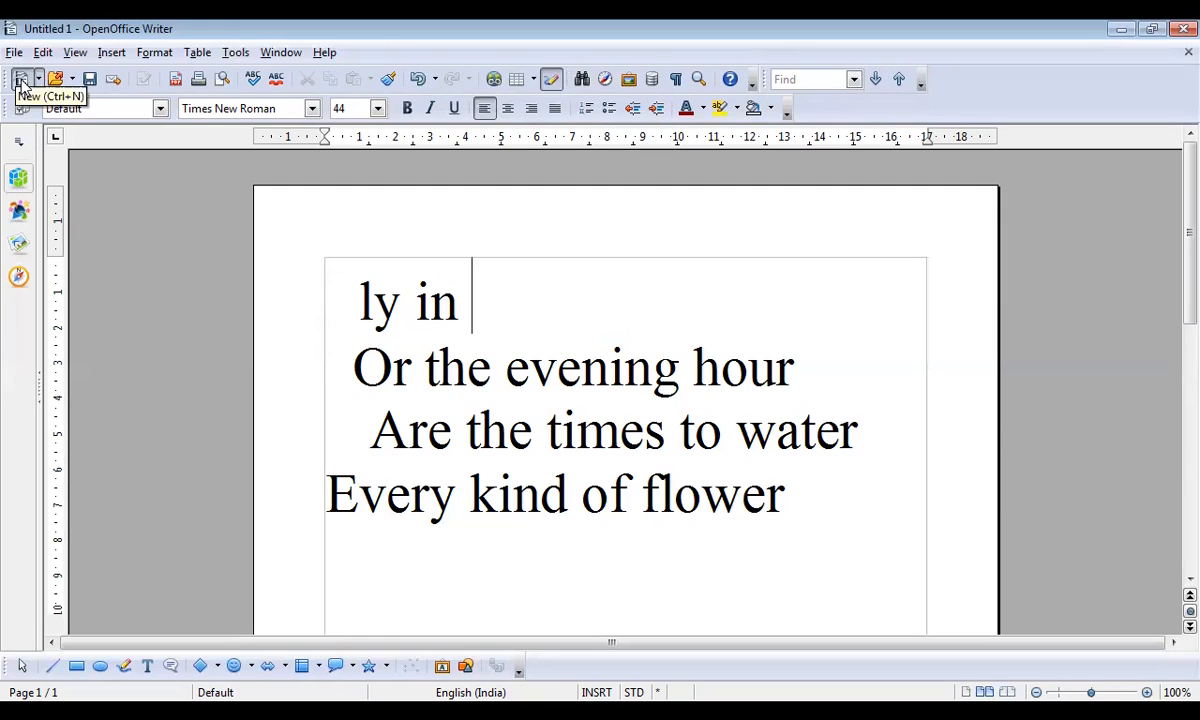
pyautogui.click(418, 80)
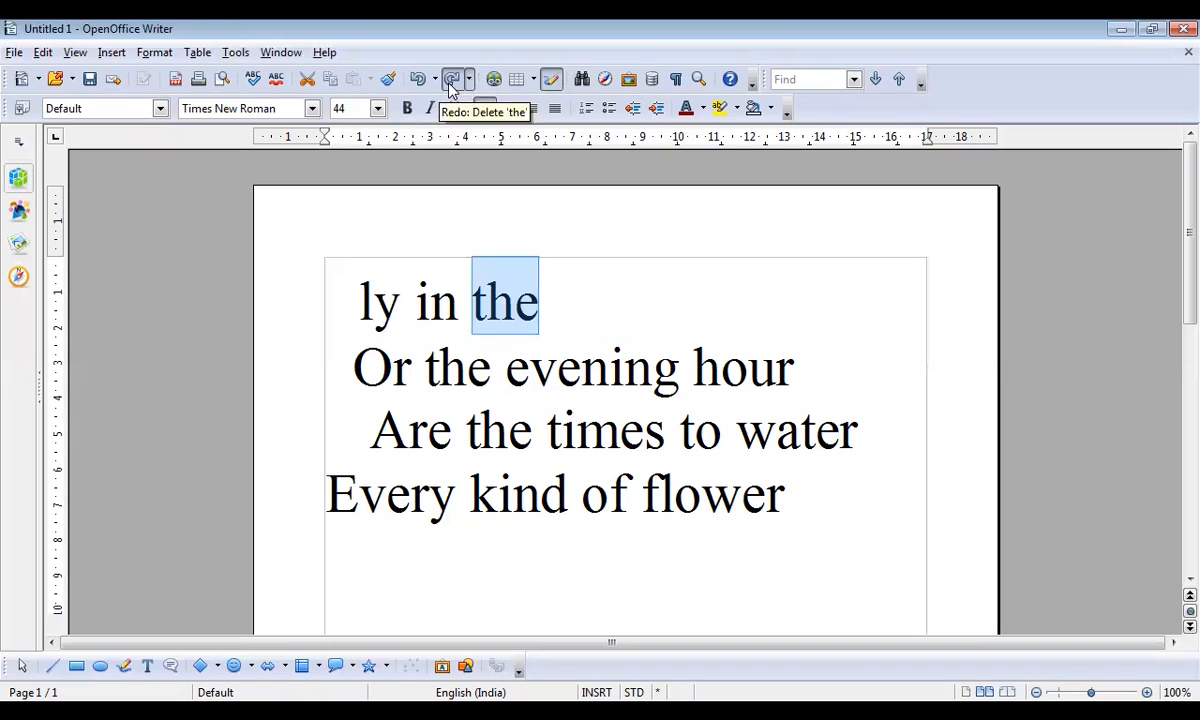
pyautogui.click(453, 80)
pyautogui.click(418, 80)
pyautogui.click(453, 80)
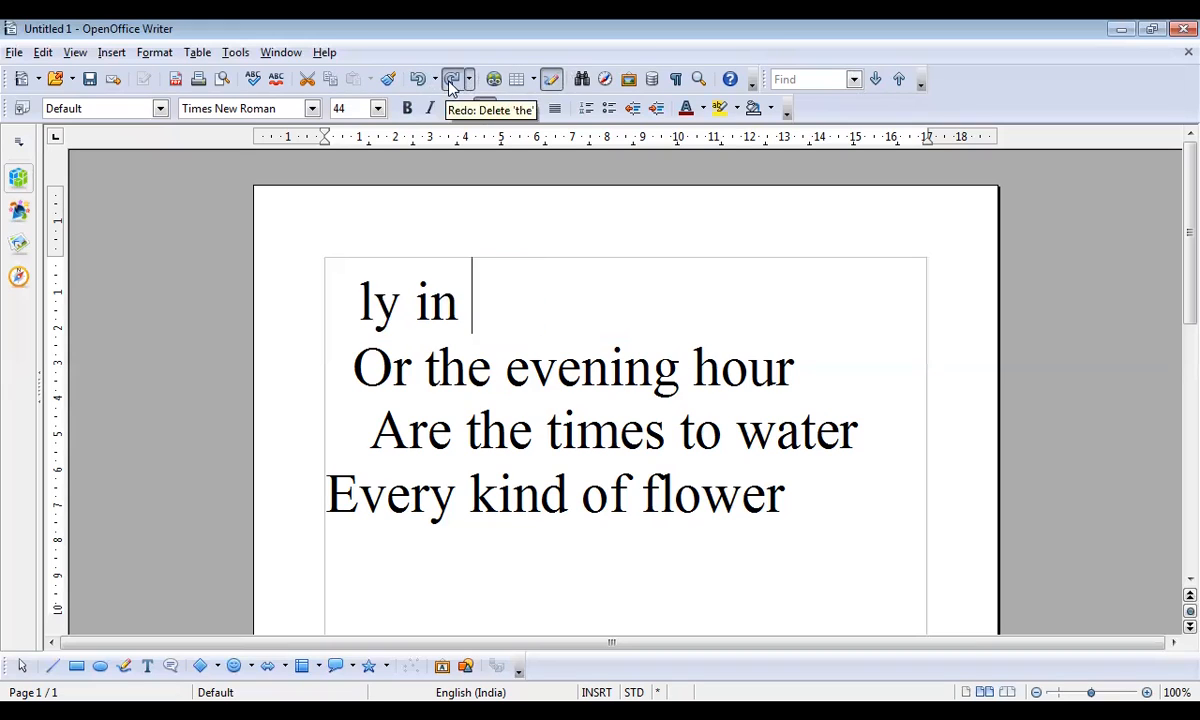
pyautogui.click(418, 80)
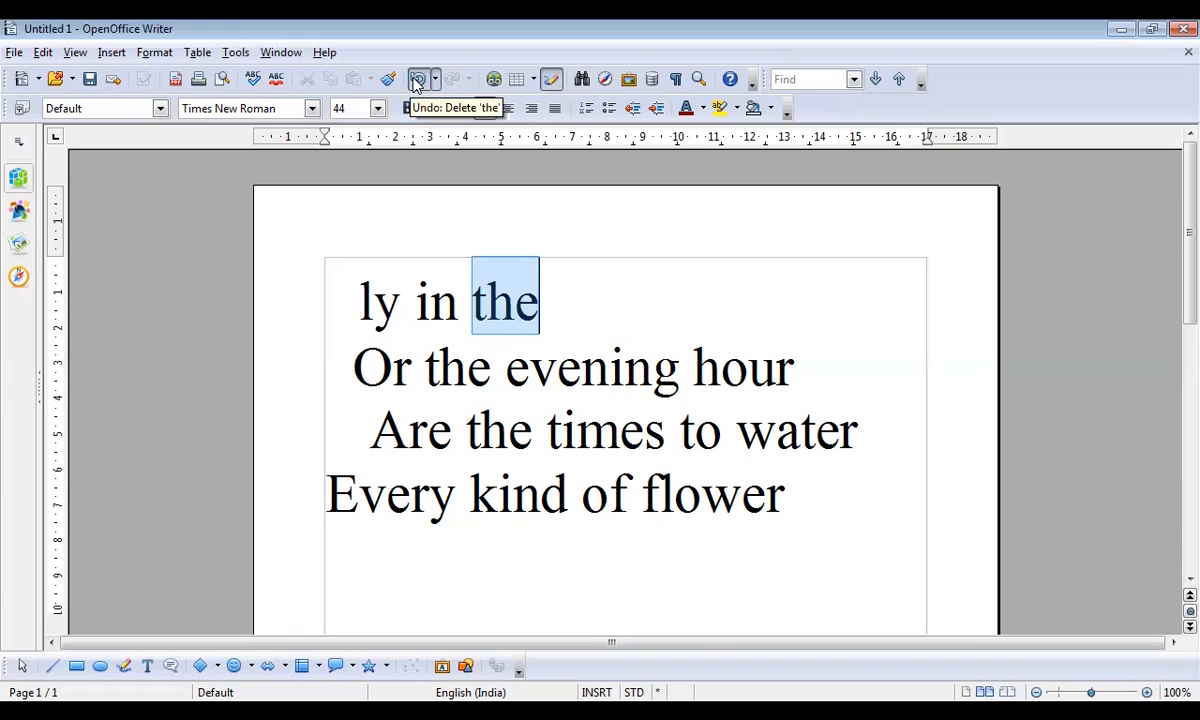